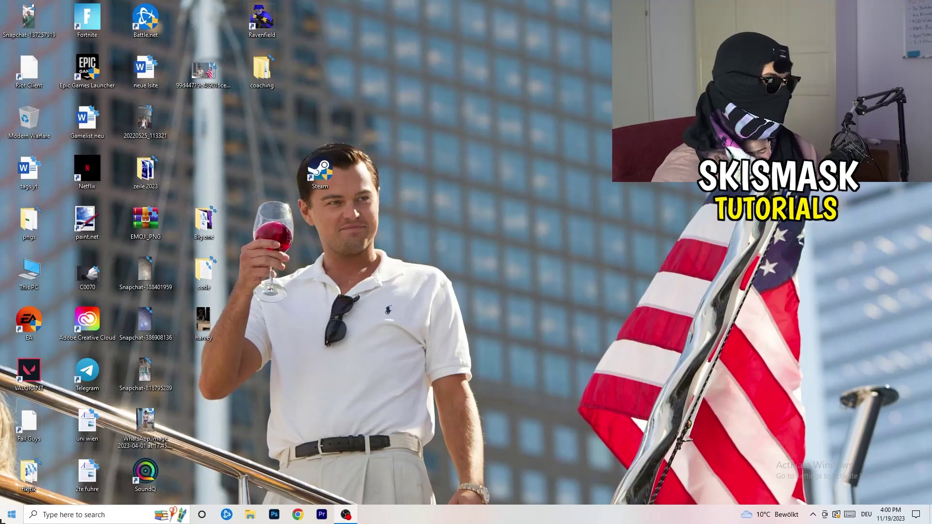
# Open the Start menu from the taskbar's lower-left corner
pyautogui.click(12, 514)
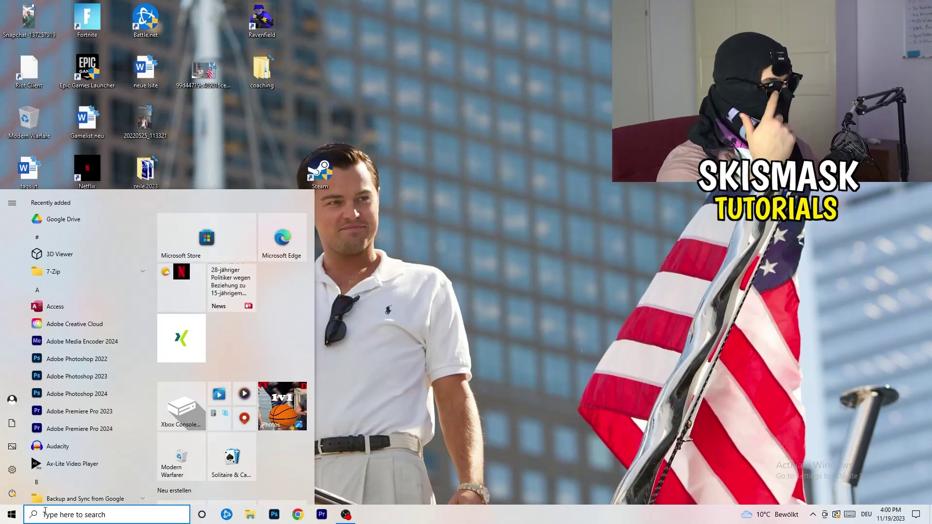
# Go from Start to Settings > Gaming and on to the Captures page
pyautogui.click(12, 469)
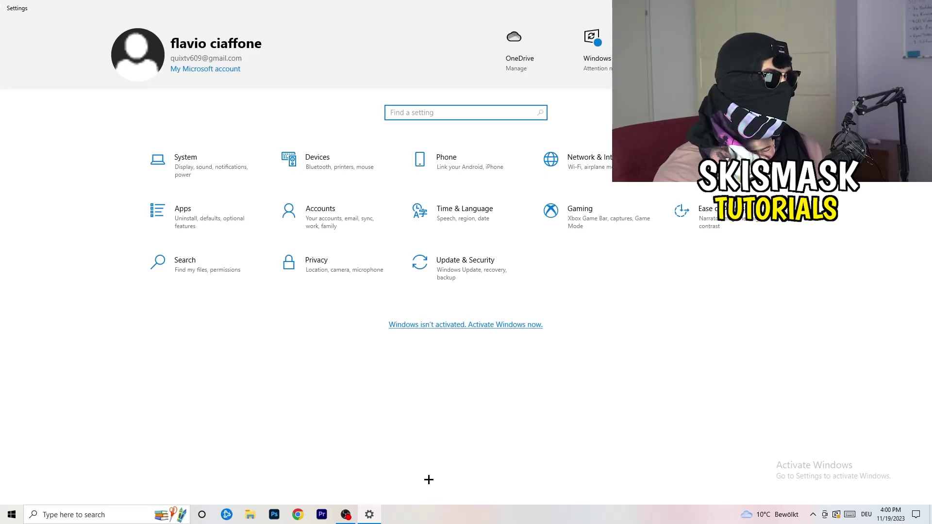
pyautogui.click(601, 222)
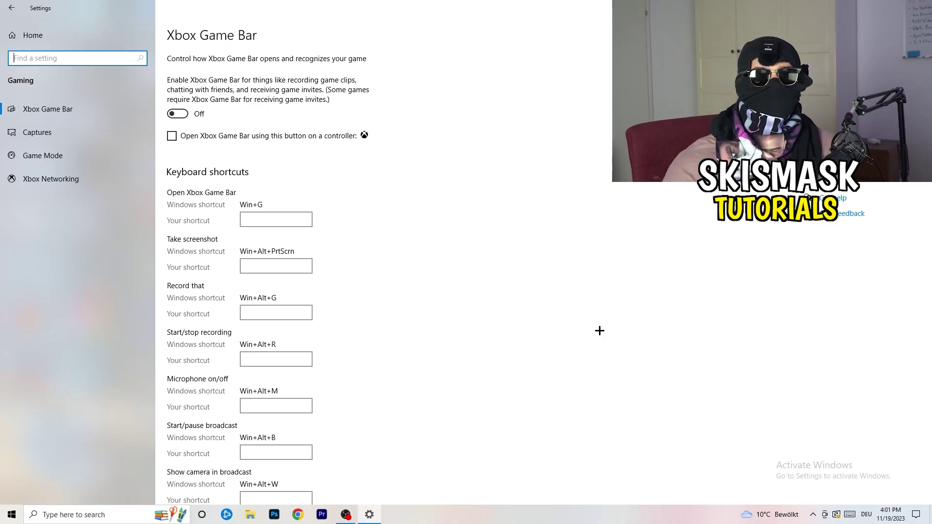
pyautogui.click(77, 135)
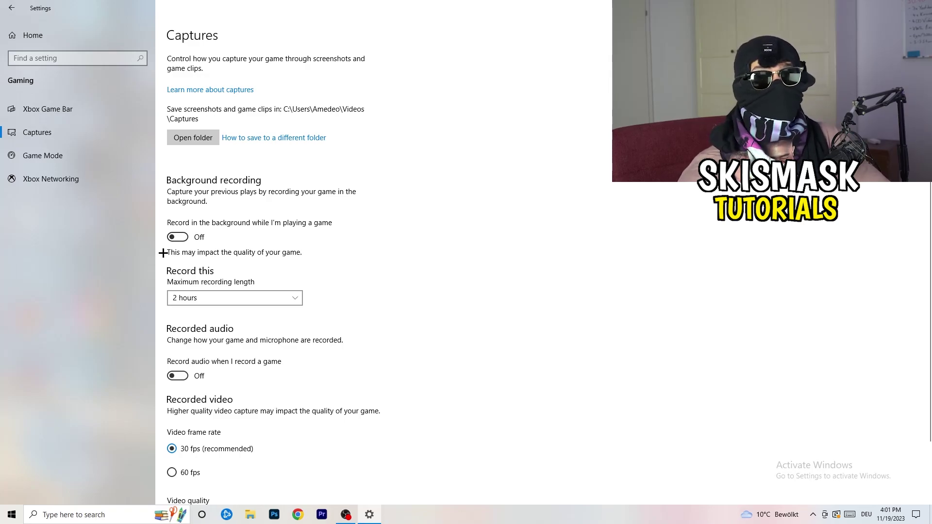
# Review the maximum recording length choices, keep it at 2 hours, and scroll the Captures page
pyautogui.click(256, 300)
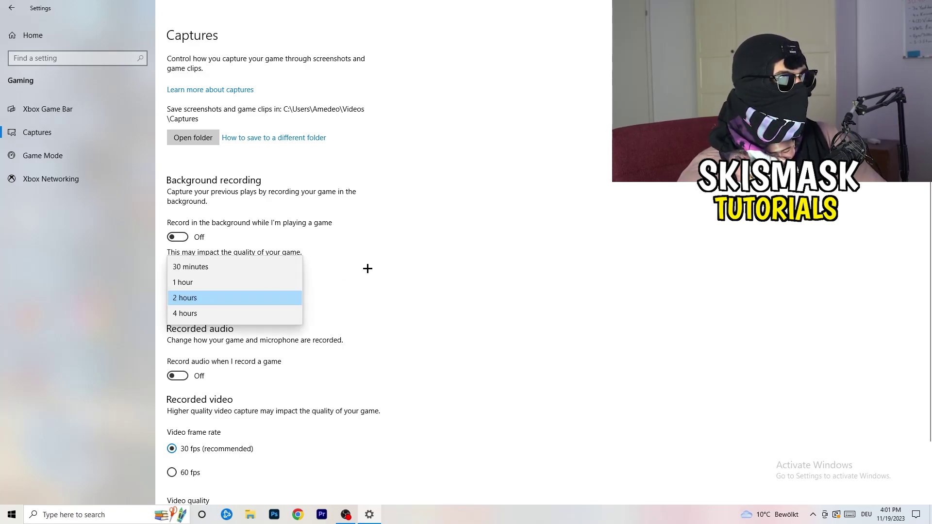
pyautogui.click(264, 298)
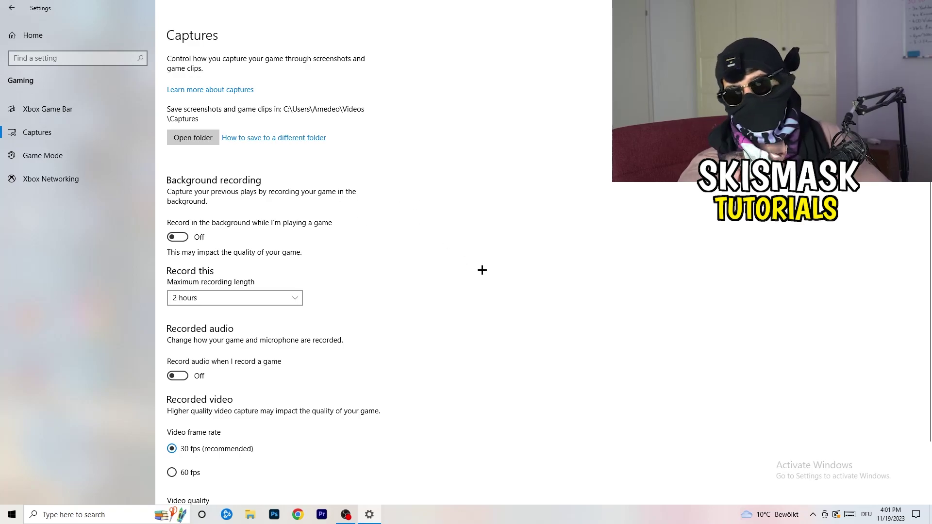
pyautogui.click(276, 293)
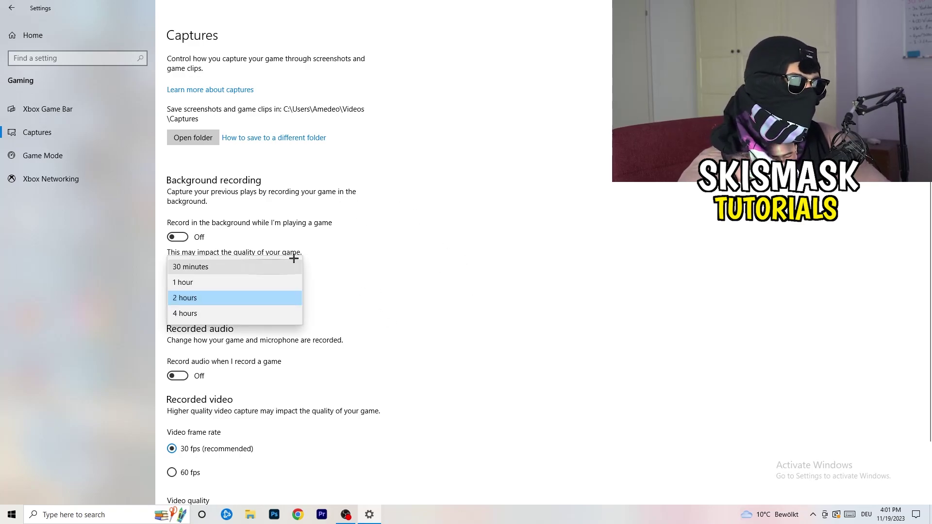
pyautogui.click(574, 272)
pyautogui.scroll(-3, 316, 389)
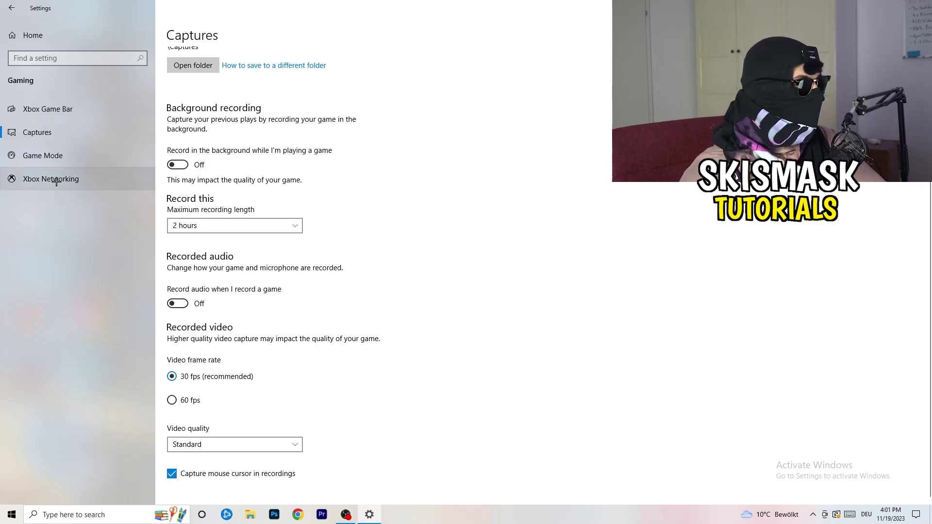
# Confirm the Game Mode toggle is On, then close Settings
pyautogui.click(69, 155)
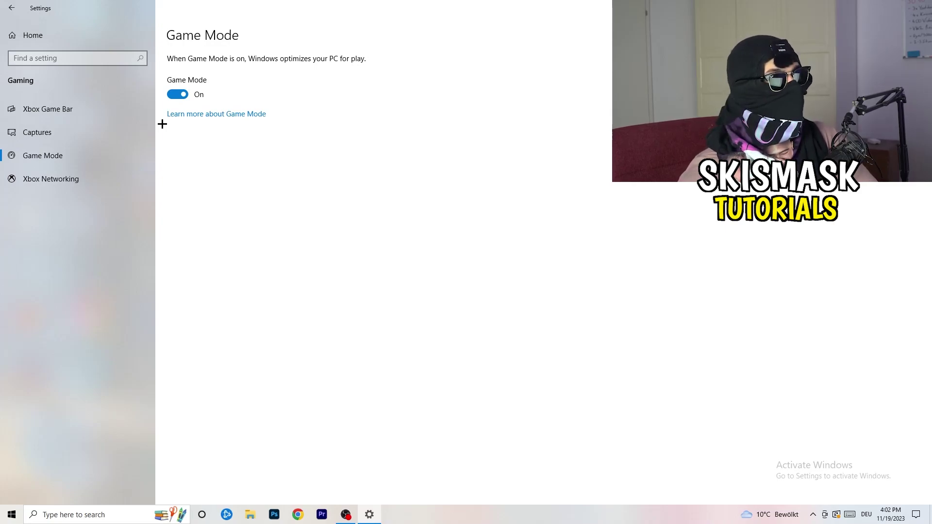
pyautogui.hotkey('alt', 'F4')
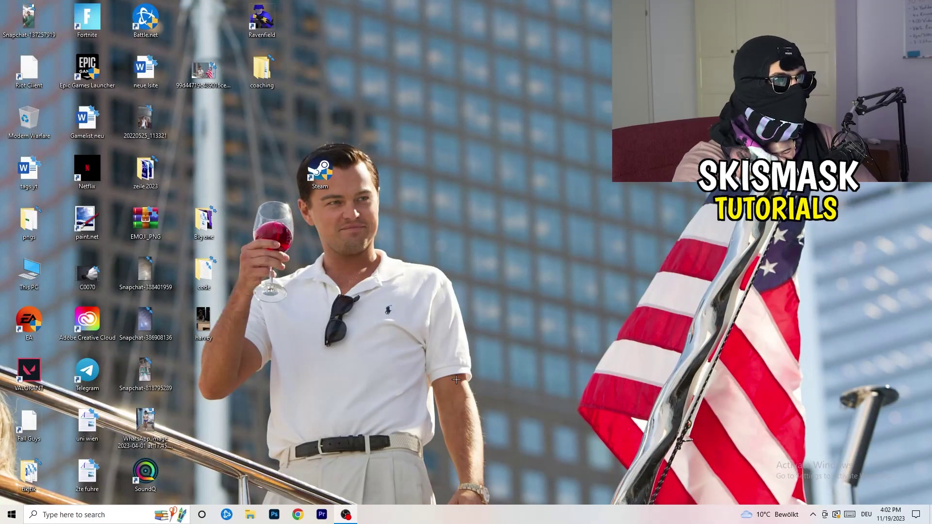
# Launch Task Manager from the taskbar menu and maximize it
pyautogui.moveTo(479, 514); pyautogui.dragTo(327, 457)
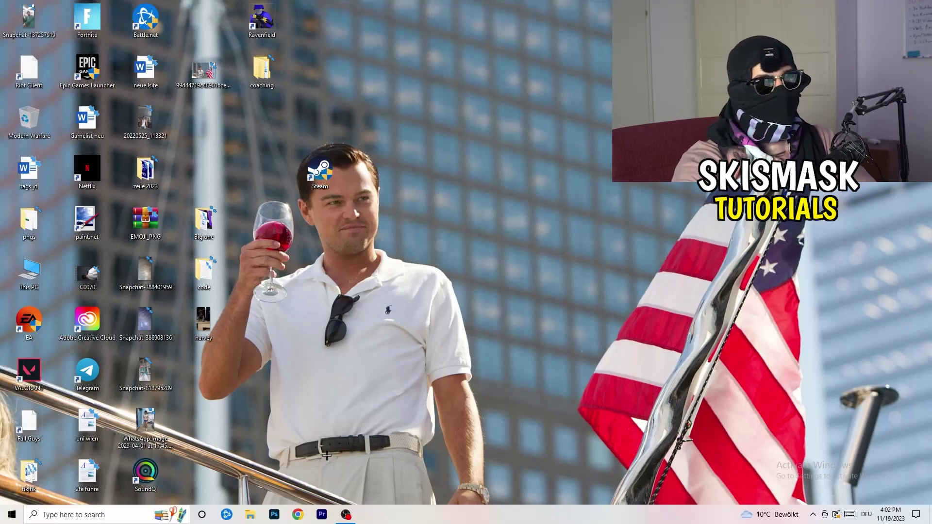
pyautogui.rightClick(450, 517)
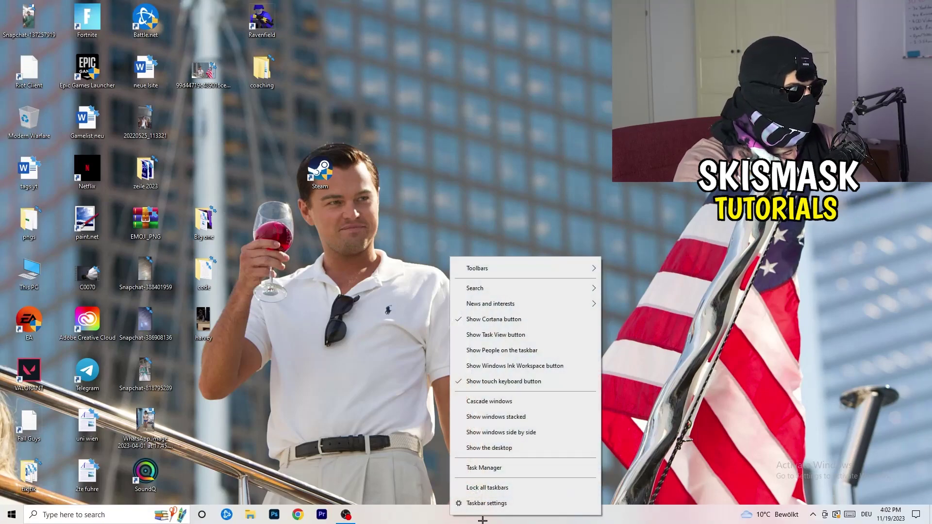
pyautogui.click(501, 469)
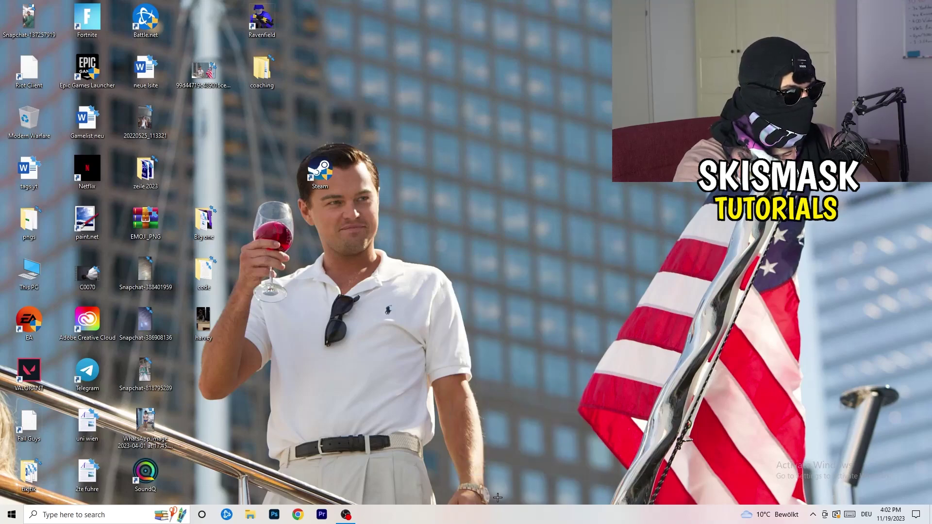
pyautogui.click(538, 25)
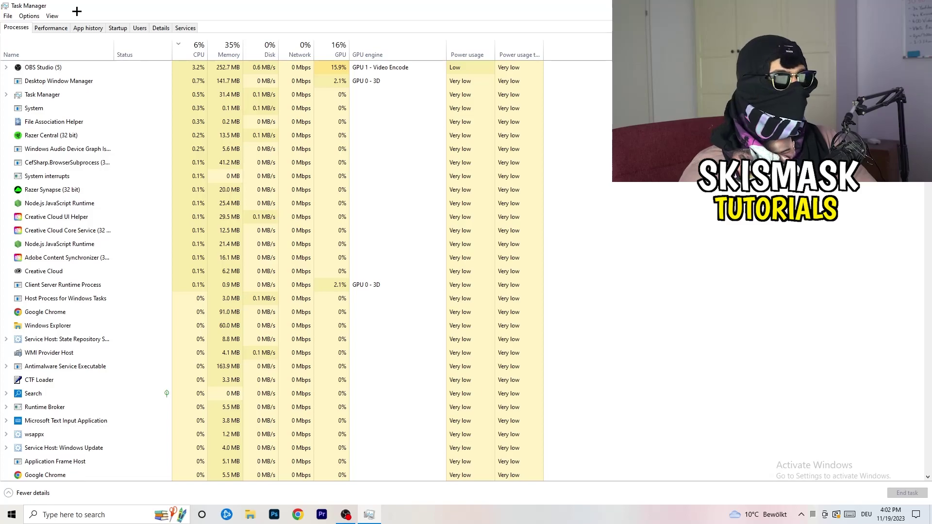
# Sort processes by GPU, inspect OBS Studio leaving it running, then sort by CPU
pyautogui.click(199, 46)
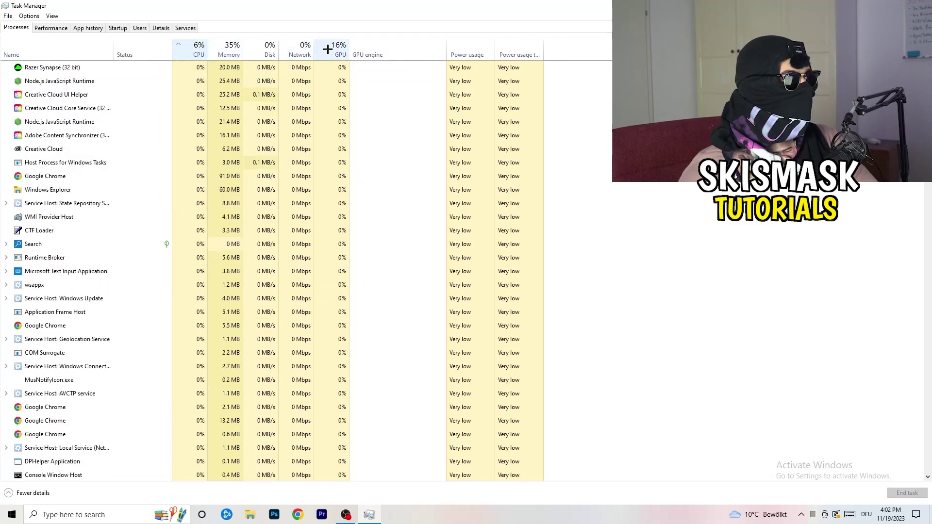
pyautogui.click(327, 49)
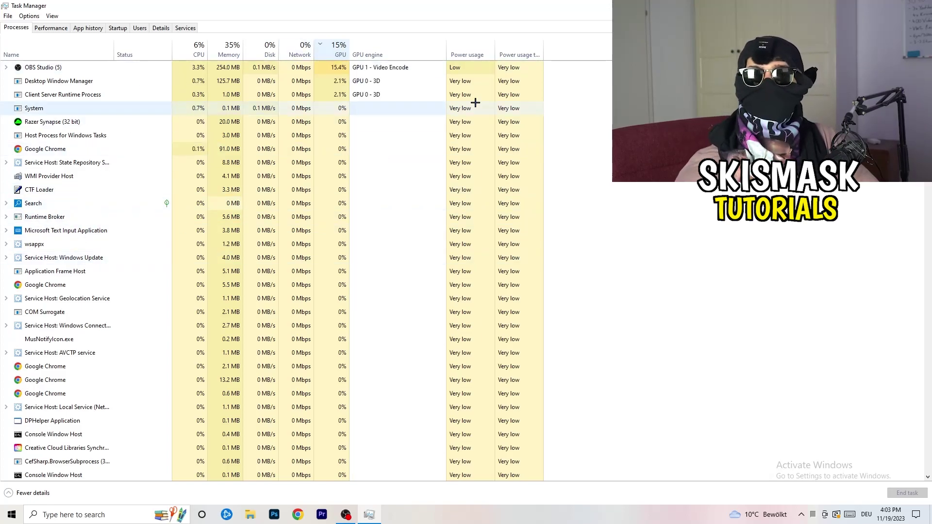
pyautogui.rightClick(341, 70)
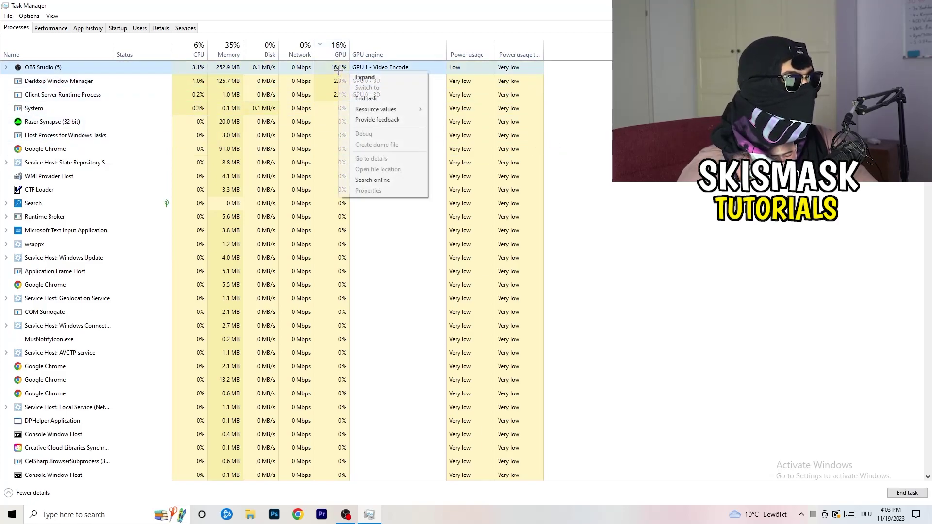
pyautogui.click(374, 98)
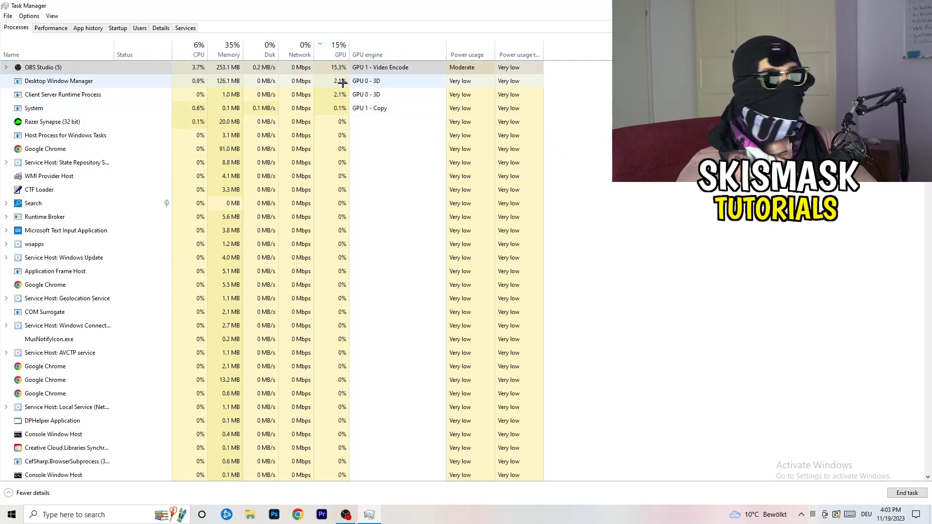
pyautogui.click(197, 49)
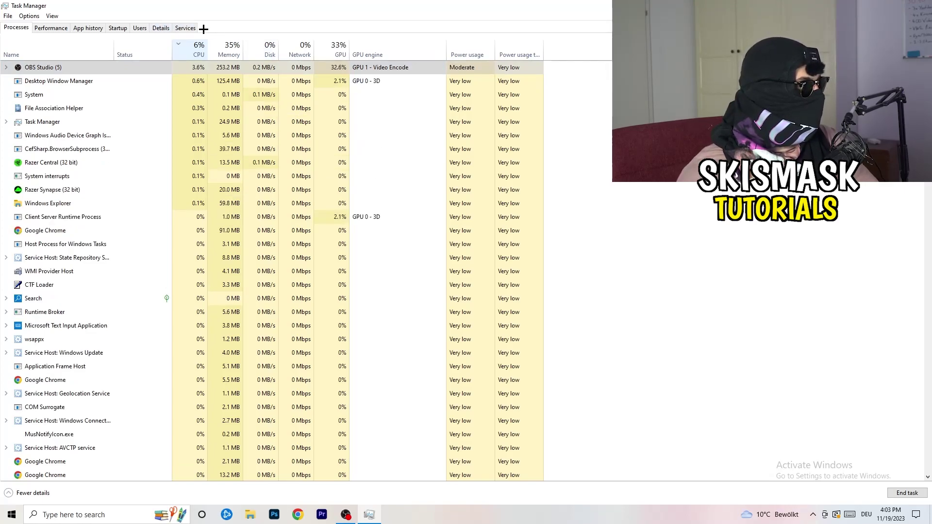
# In the Details list, check Creative Cloud UI Helper's priority options, leaving it at Normal, then view Startup
pyautogui.click(160, 28)
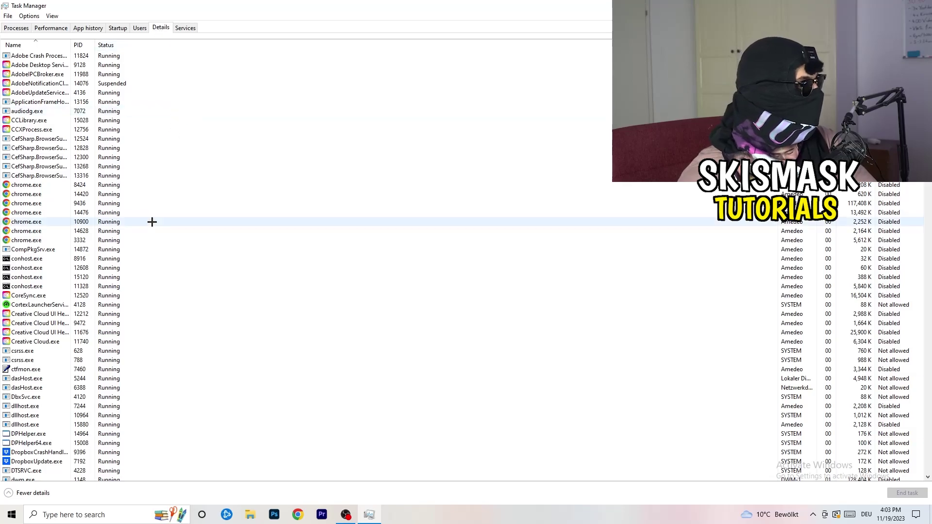
pyautogui.scroll(-9, 146, 248)
pyautogui.scroll(9, 141, 242)
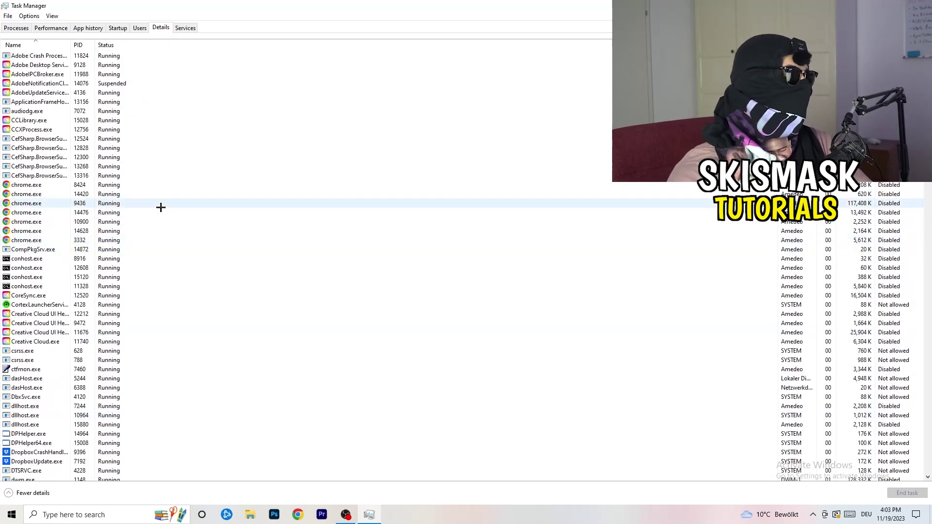
pyautogui.scroll(-3, 68, 243)
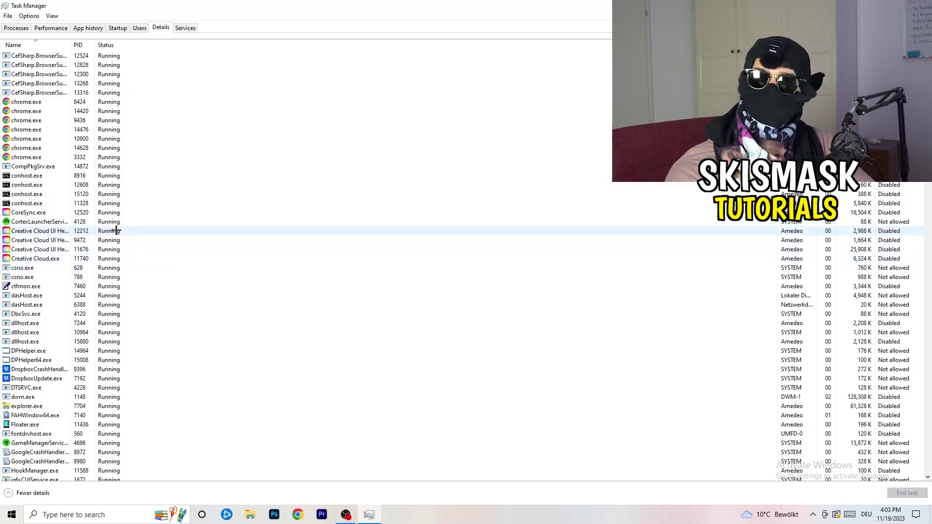
pyautogui.rightClick(39, 249)
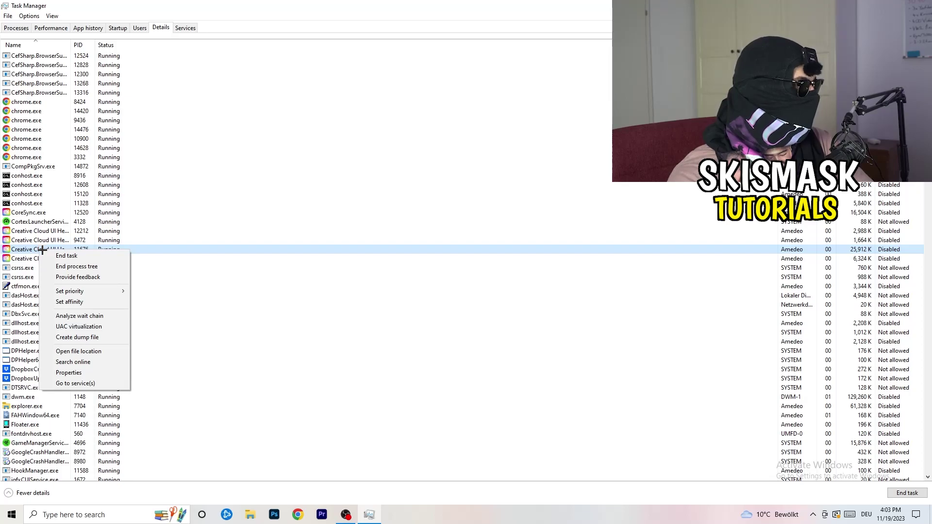
pyautogui.moveTo(78, 291)
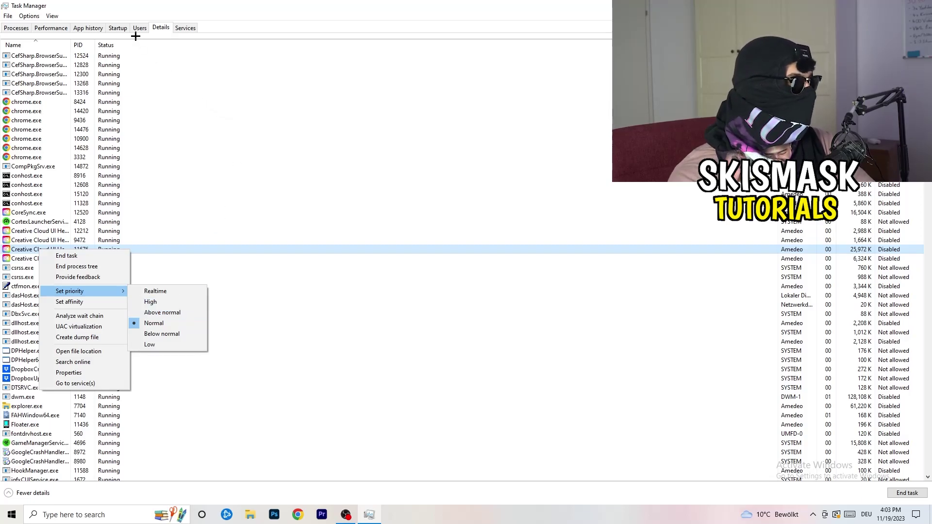
pyautogui.click(118, 27)
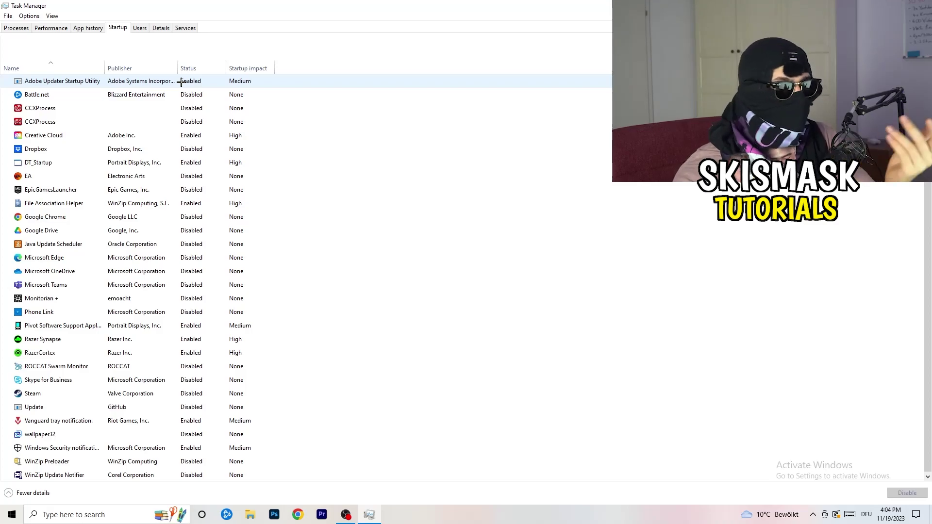
# Inspect DT_Startup's startup options, leaving it Enabled, and close Task Manager
pyautogui.rightClick(212, 161)
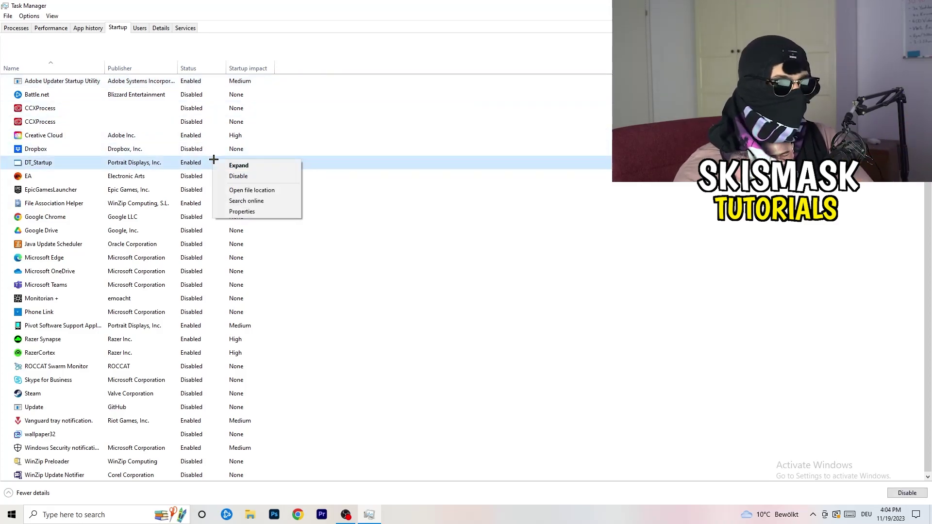
pyautogui.click(259, 167)
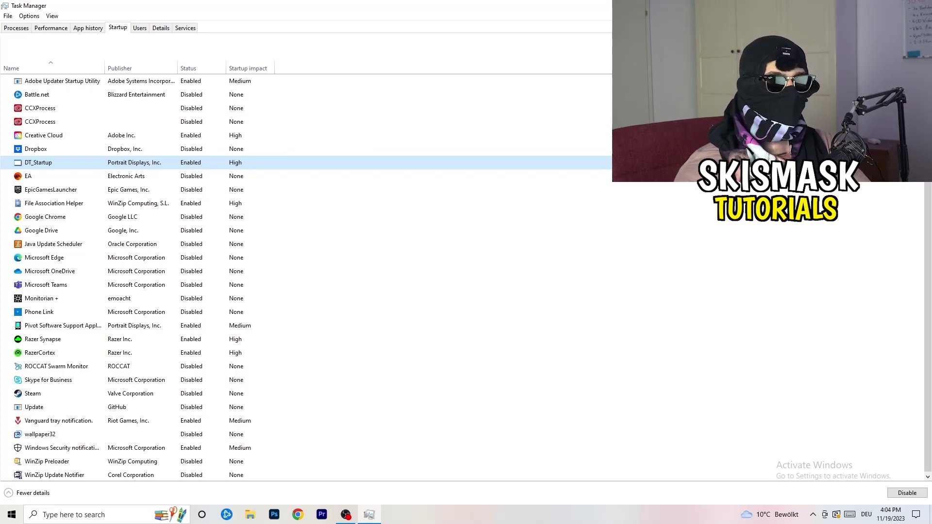
pyautogui.hotkey('alt', 'F4')
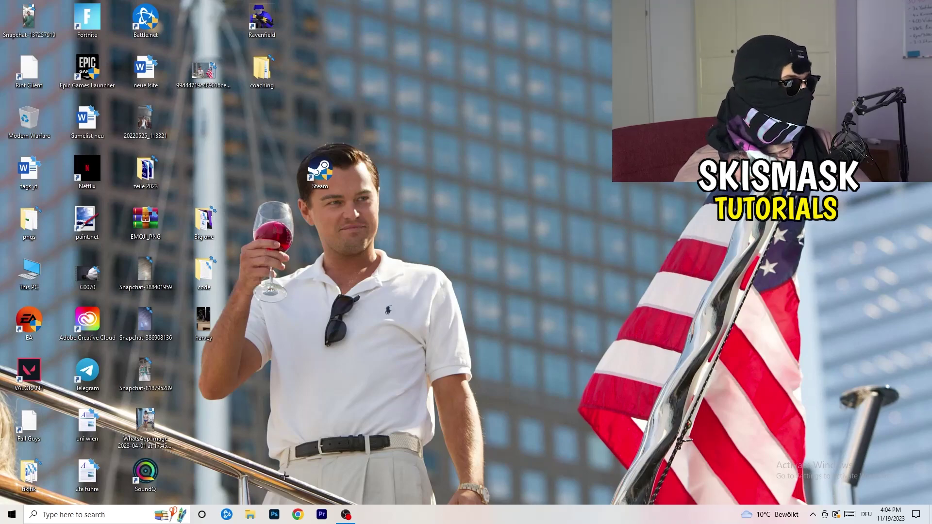
# Open Settings from Start and go to System > Display
pyautogui.click(7, 517)
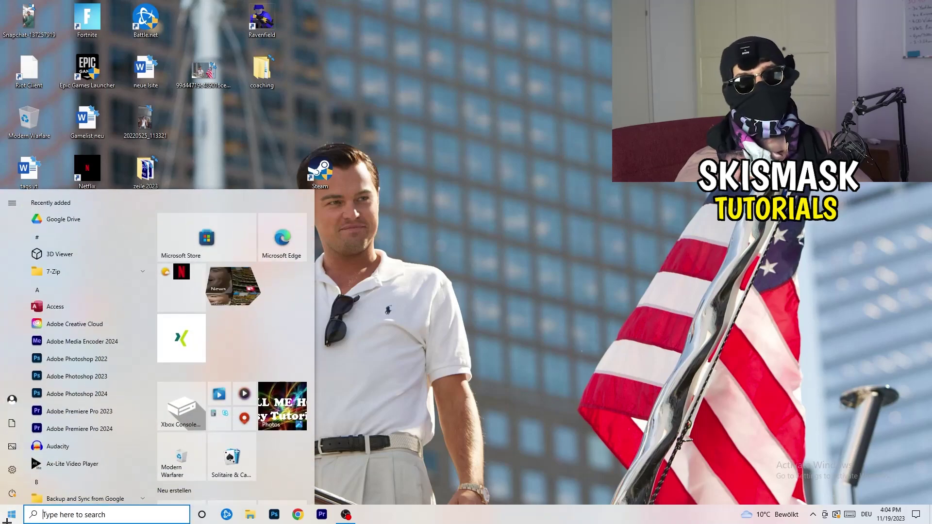
pyautogui.click(11, 473)
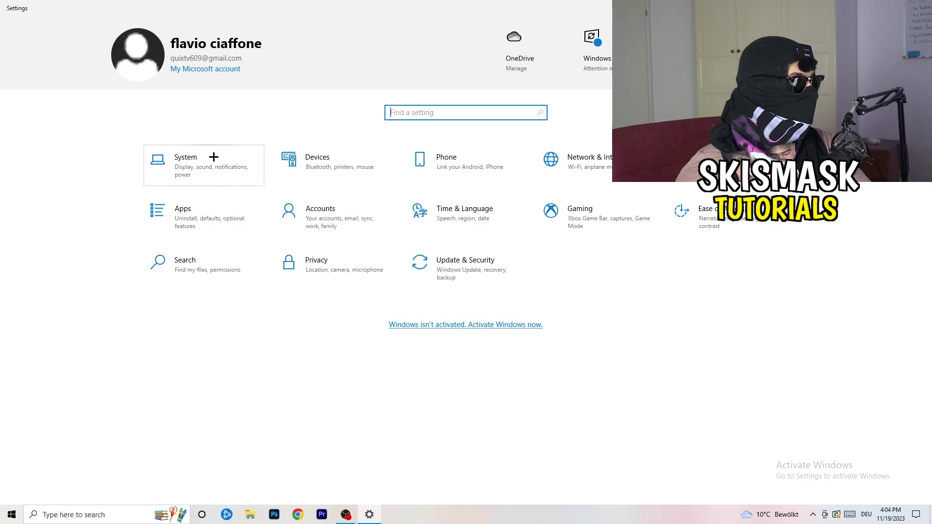
pyautogui.click(214, 157)
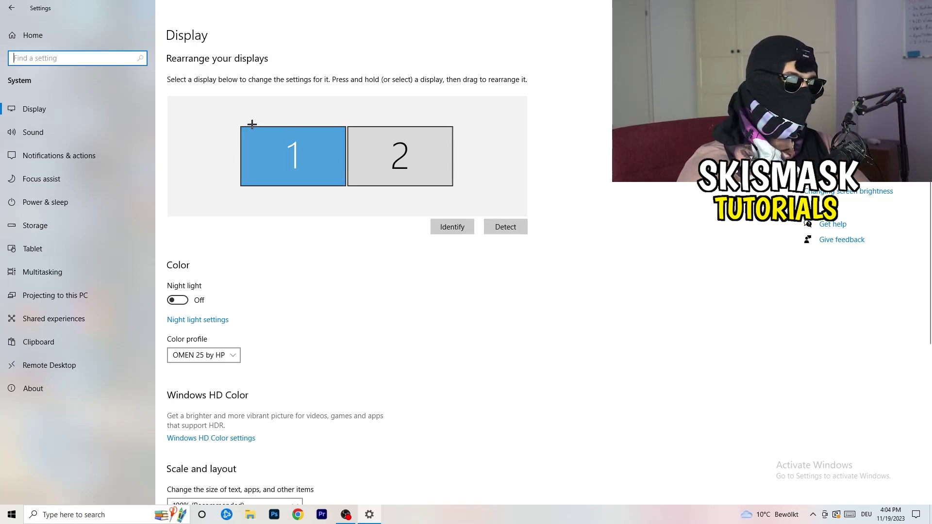
pyautogui.click(341, 176)
pyautogui.scroll(-5, 341, 177)
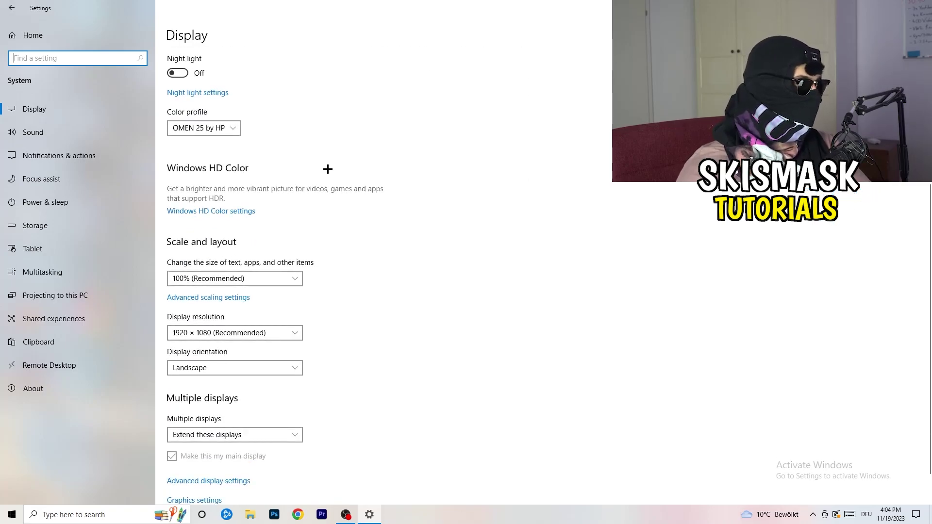
pyautogui.click(286, 279)
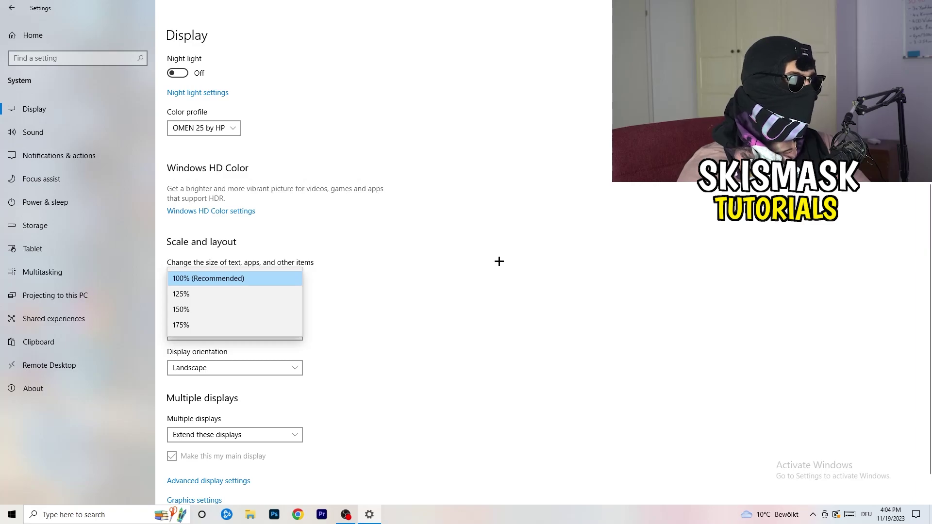
pyautogui.click(466, 261)
pyautogui.scroll(-1, 422, 264)
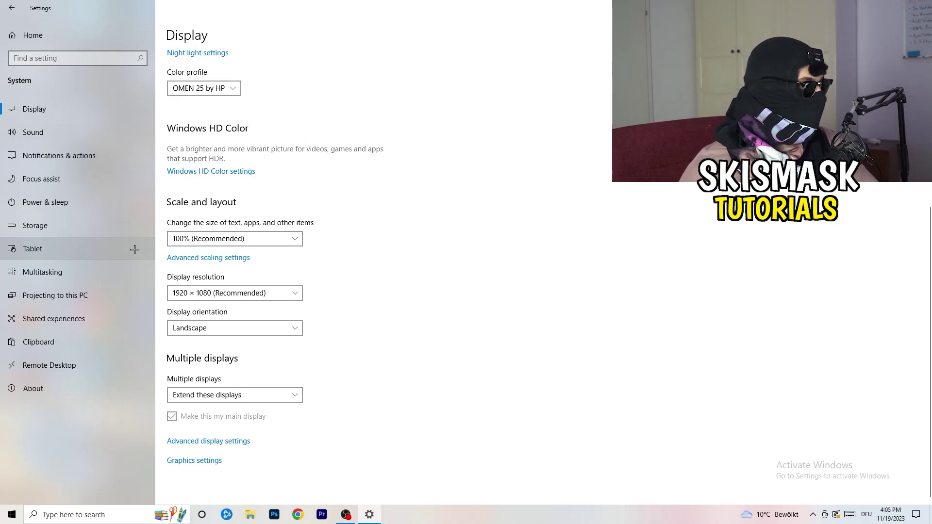
pyautogui.click(65, 203)
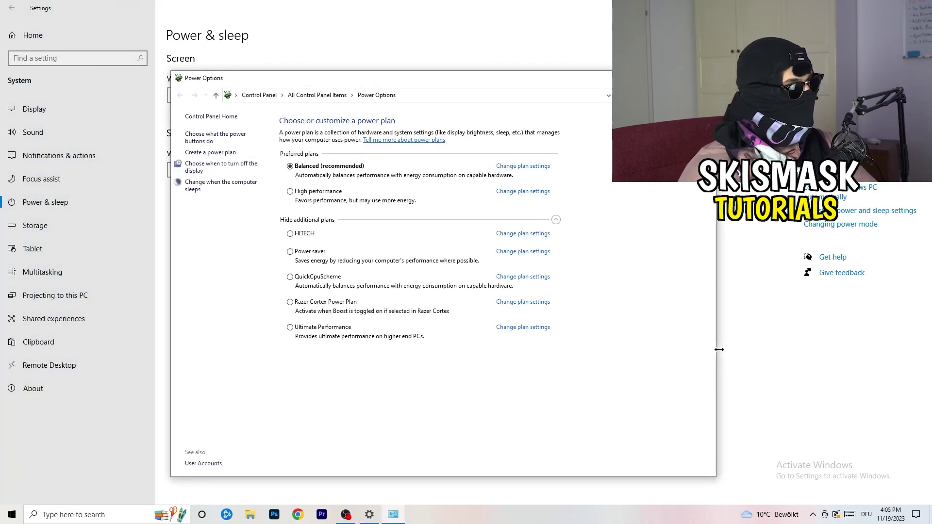
# Collapse and re-expand the hidden power plans, close Power Options, and open Storage settings
pyautogui.click(557, 220)
pyautogui.click(556, 221)
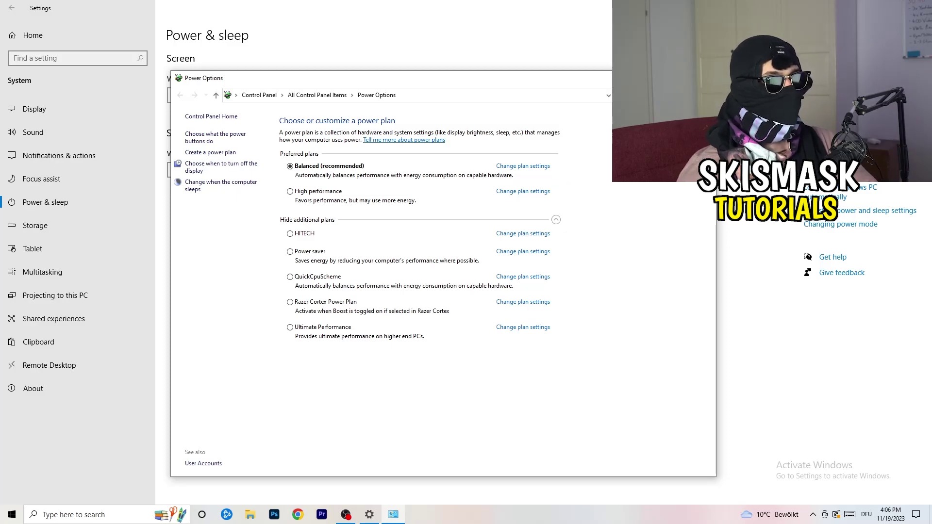
pyautogui.hotkey('alt', 'F4')
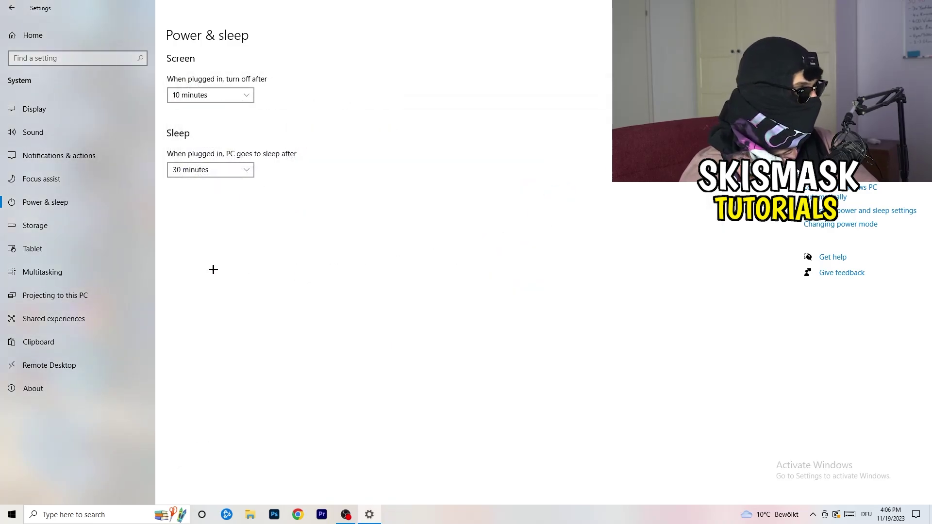
pyautogui.click(64, 228)
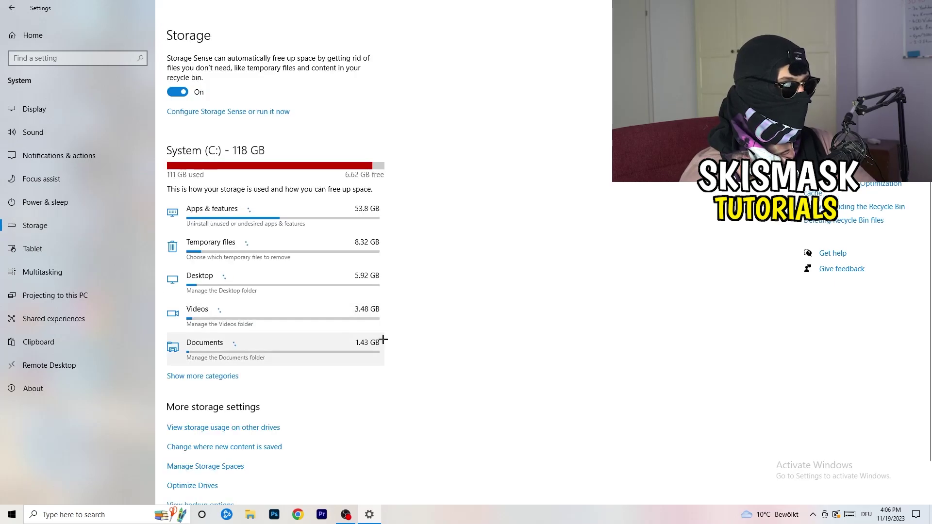
# In Storage Sense configuration, enable deleting unused temporary files and keep recycle bin cleanup at 14 days
pyautogui.click(235, 113)
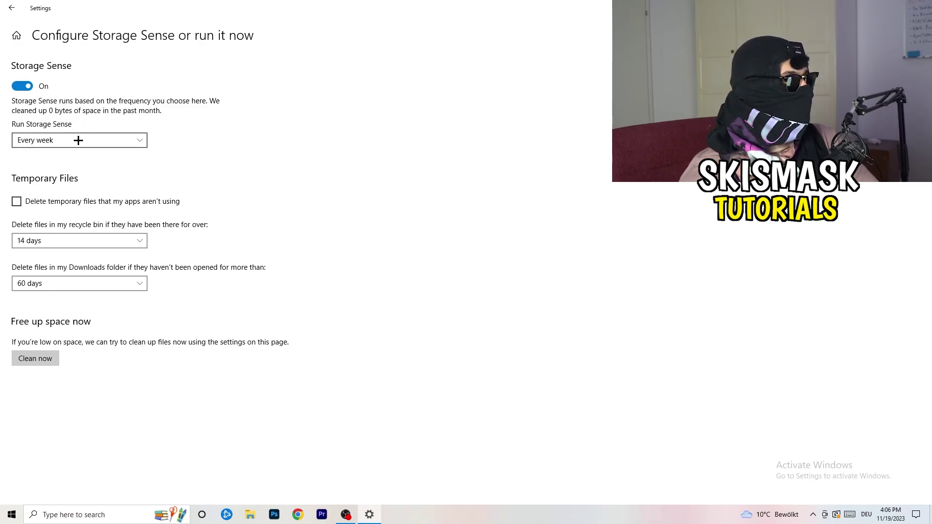
pyautogui.click(56, 203)
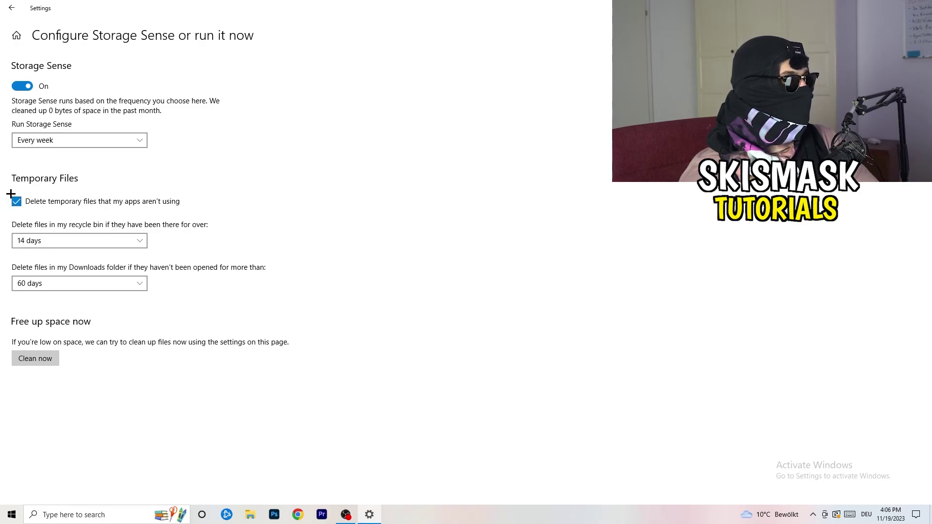
pyautogui.click(71, 241)
pyautogui.click(322, 192)
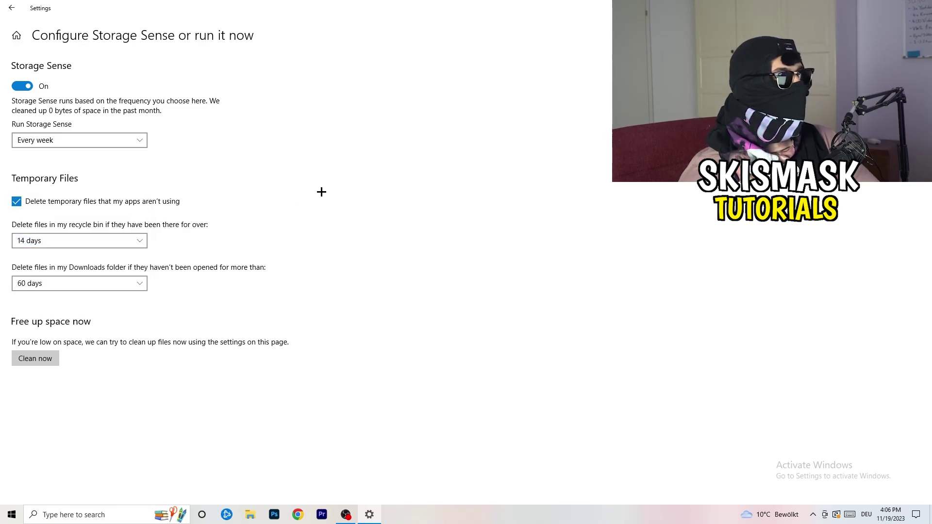
pyautogui.click(135, 239)
pyautogui.click(373, 192)
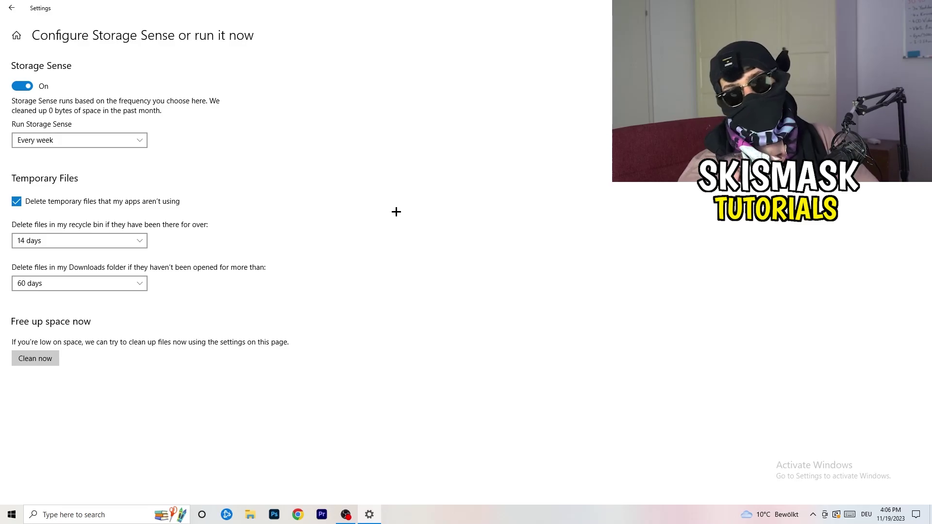
# Keep Downloads cleanup at 60 days and go back from the Storage Sense page
pyautogui.click(86, 285)
pyautogui.click(308, 257)
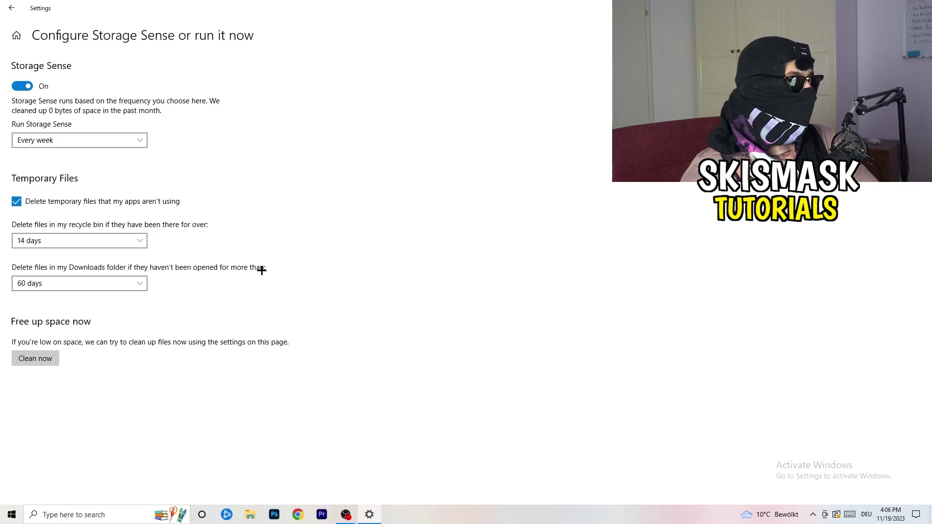
pyautogui.click(110, 285)
pyautogui.click(458, 236)
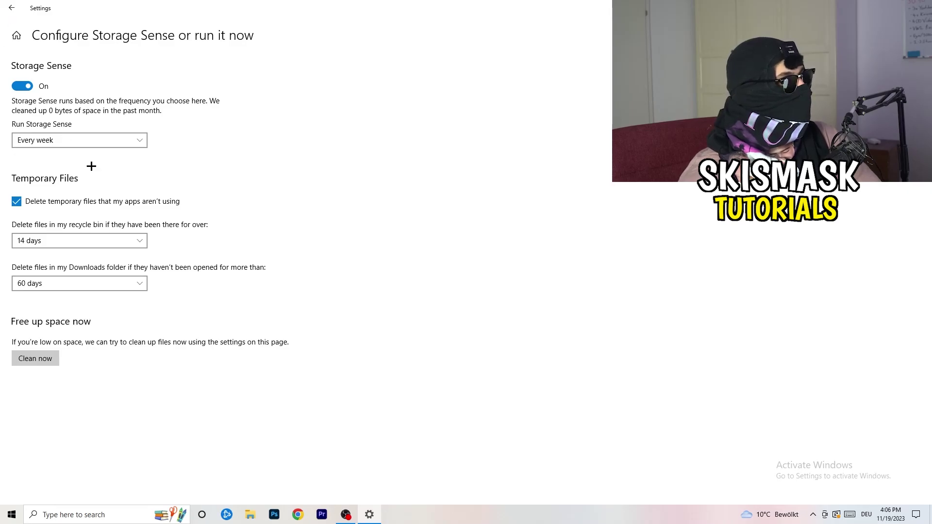
pyautogui.hotkey('alt', 'Left')
# Return to Settings home, view Update & Security, then open the desktop context menu
pyautogui.click(11, 8)
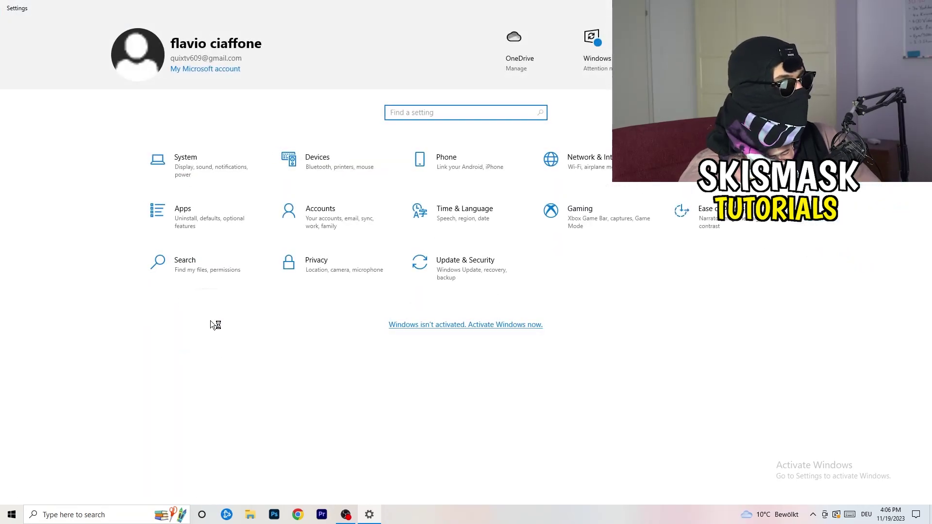
pyautogui.click(458, 273)
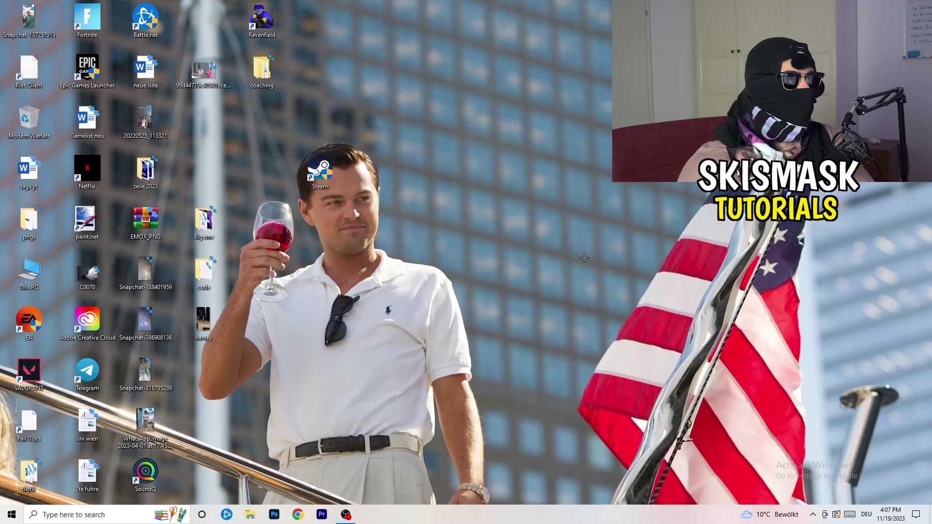
pyautogui.rightClick(565, 205)
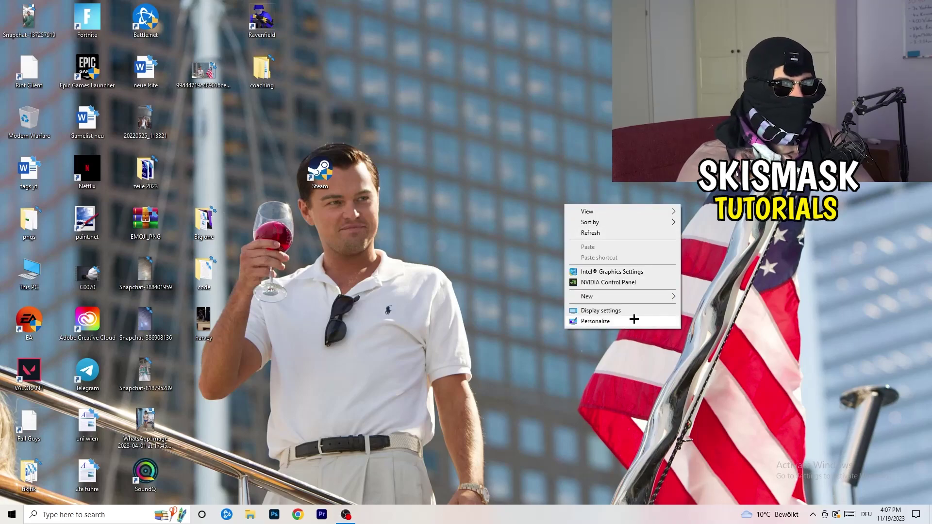
# Confirm NVIDIA image settings use 'Let the 3D application decide', then close the panel
pyautogui.click(622, 283)
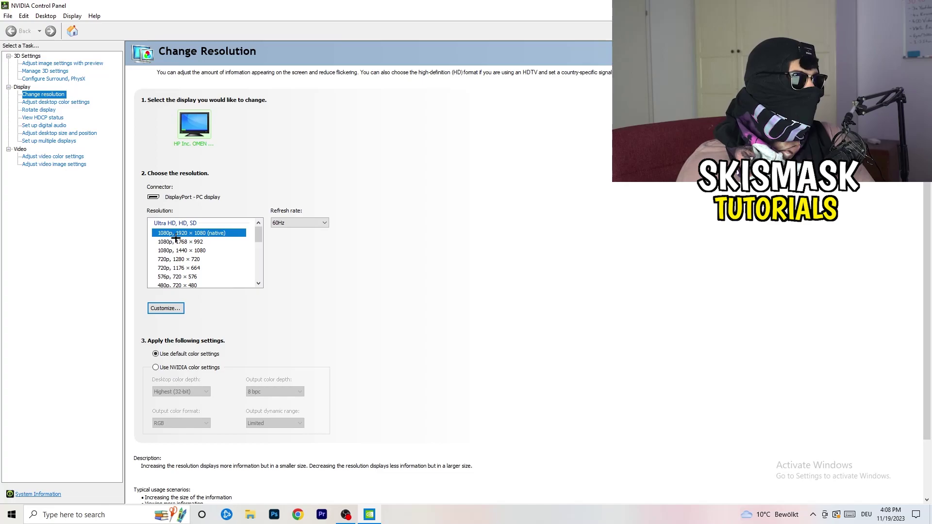
pyautogui.click(52, 66)
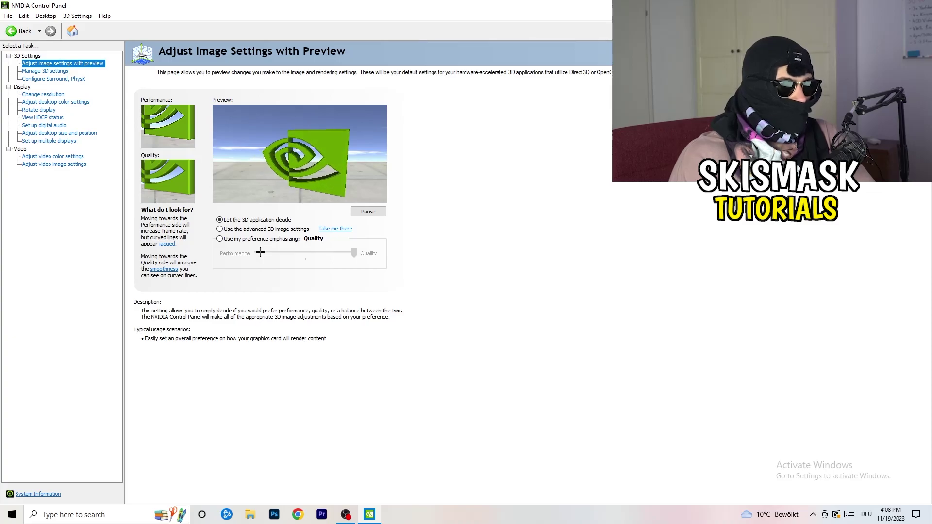
pyautogui.hotkey('alt', 'F4')
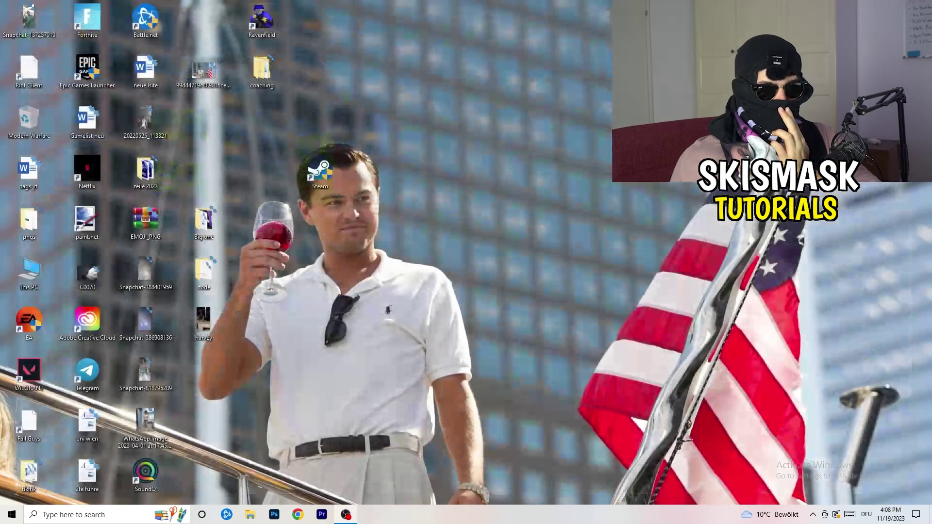